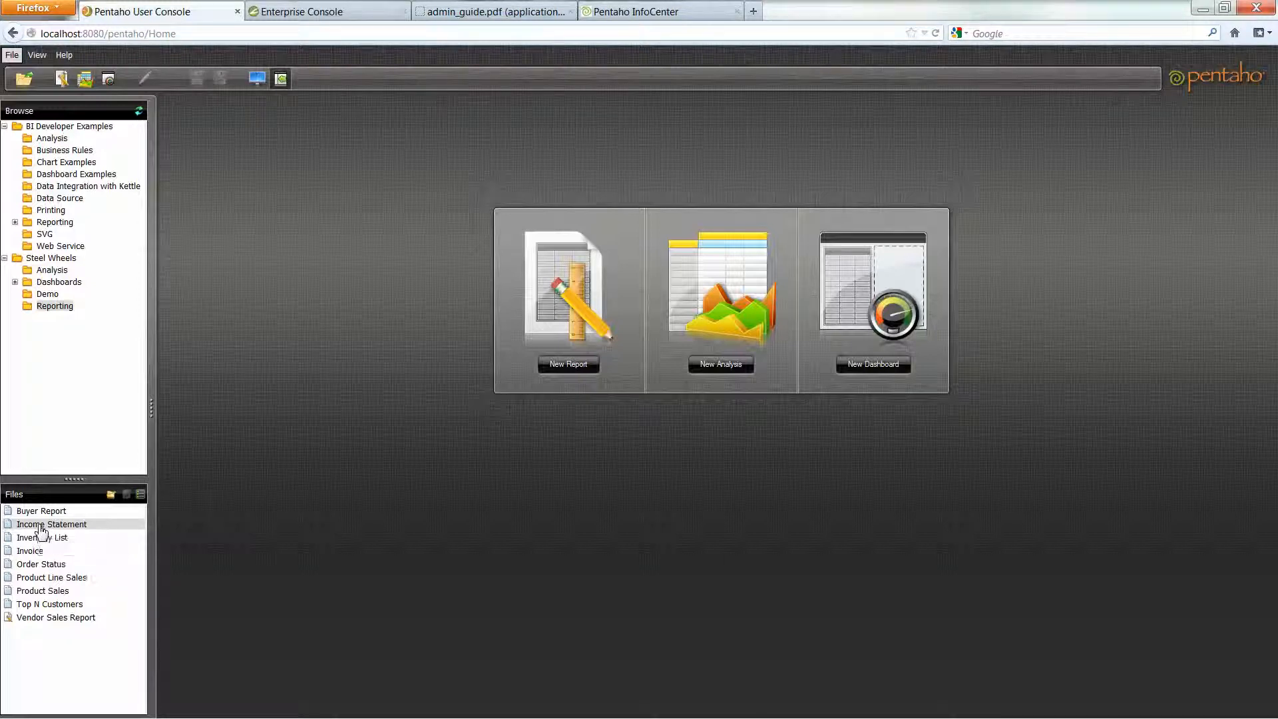
- Start an Income Statement schedule named 'Job Name', group 'Group Description', description 'Job Description'
right_click(41, 528)
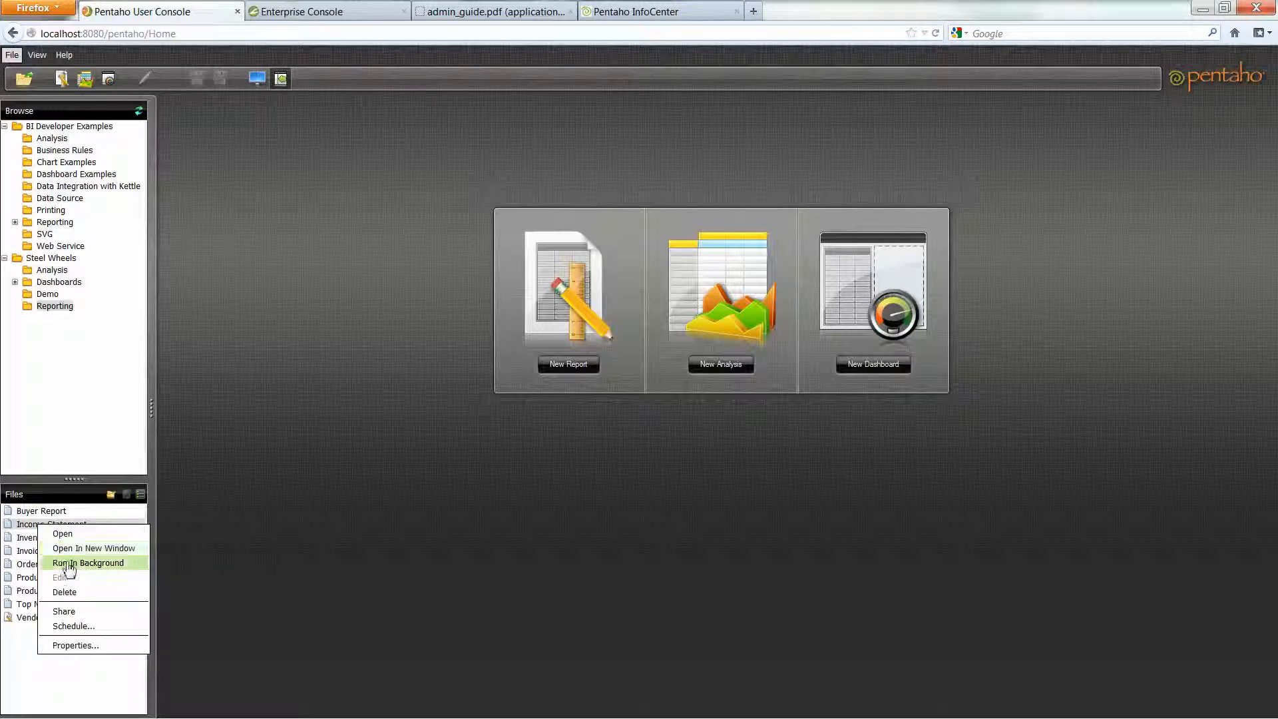
left_click(73, 627)
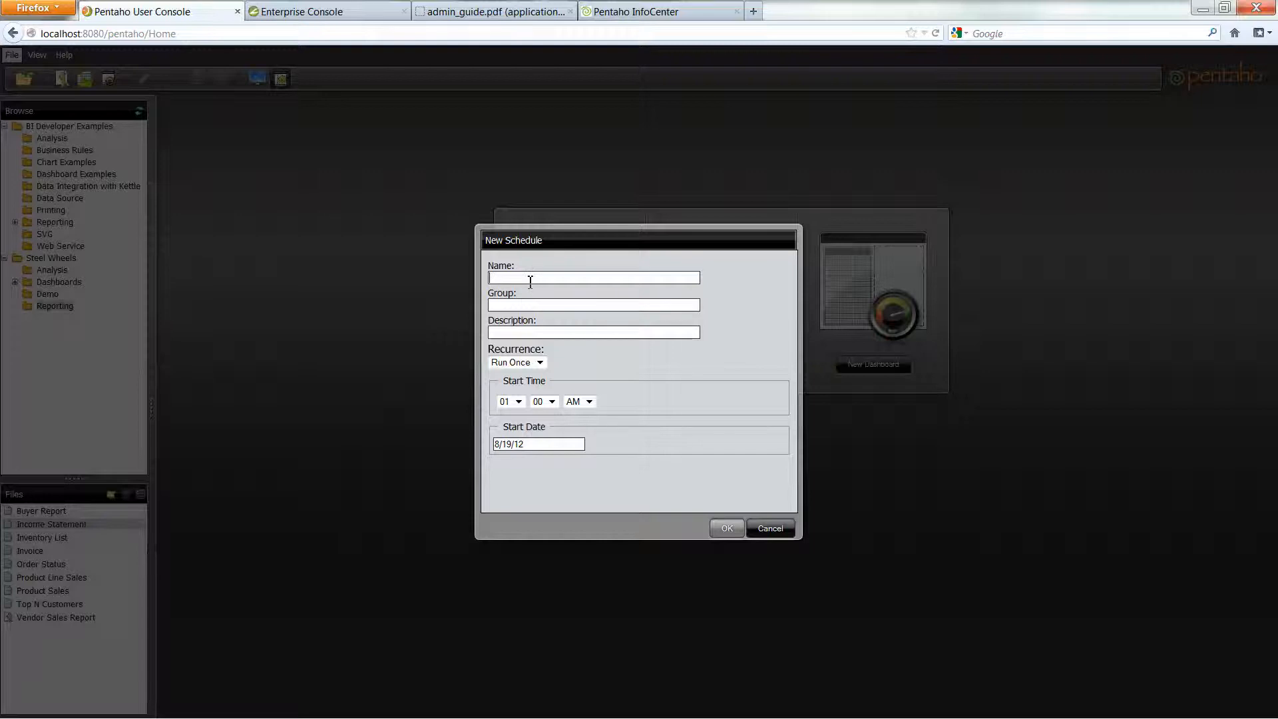
type("Job Name")
key("Tab")
type("Group ")
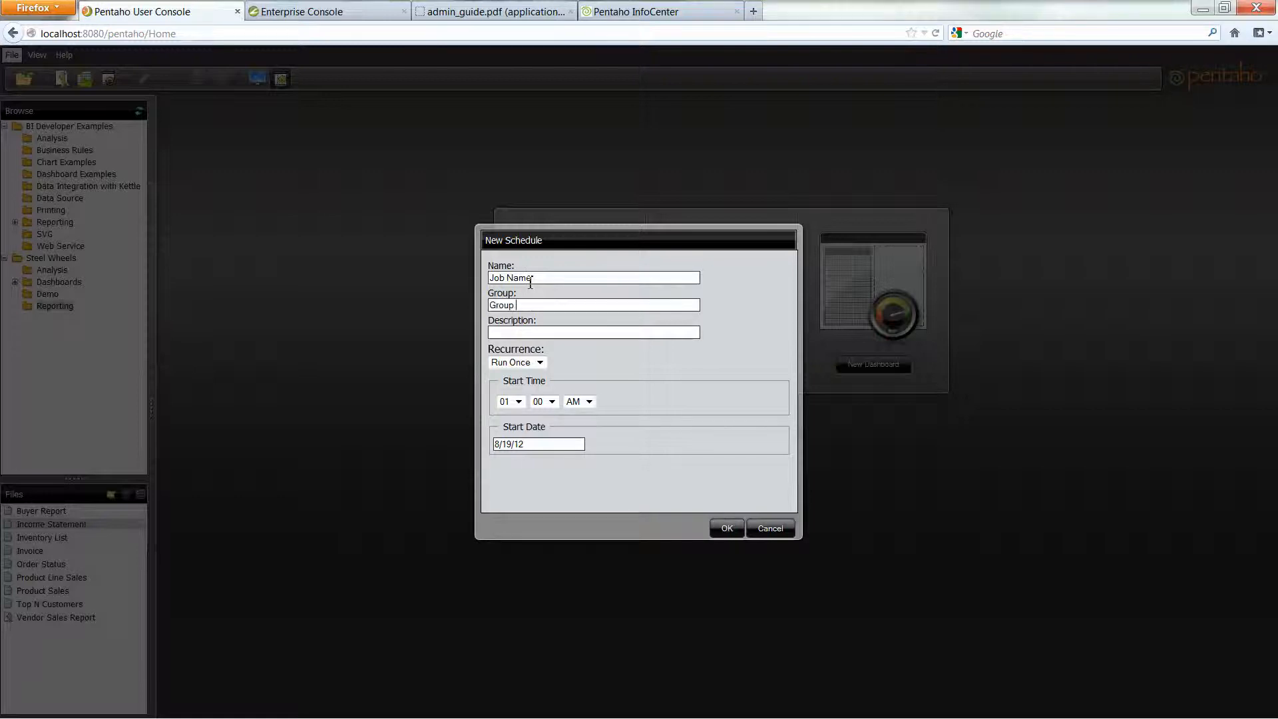
type("Description")
left_click(522, 333)
type("Job Description")
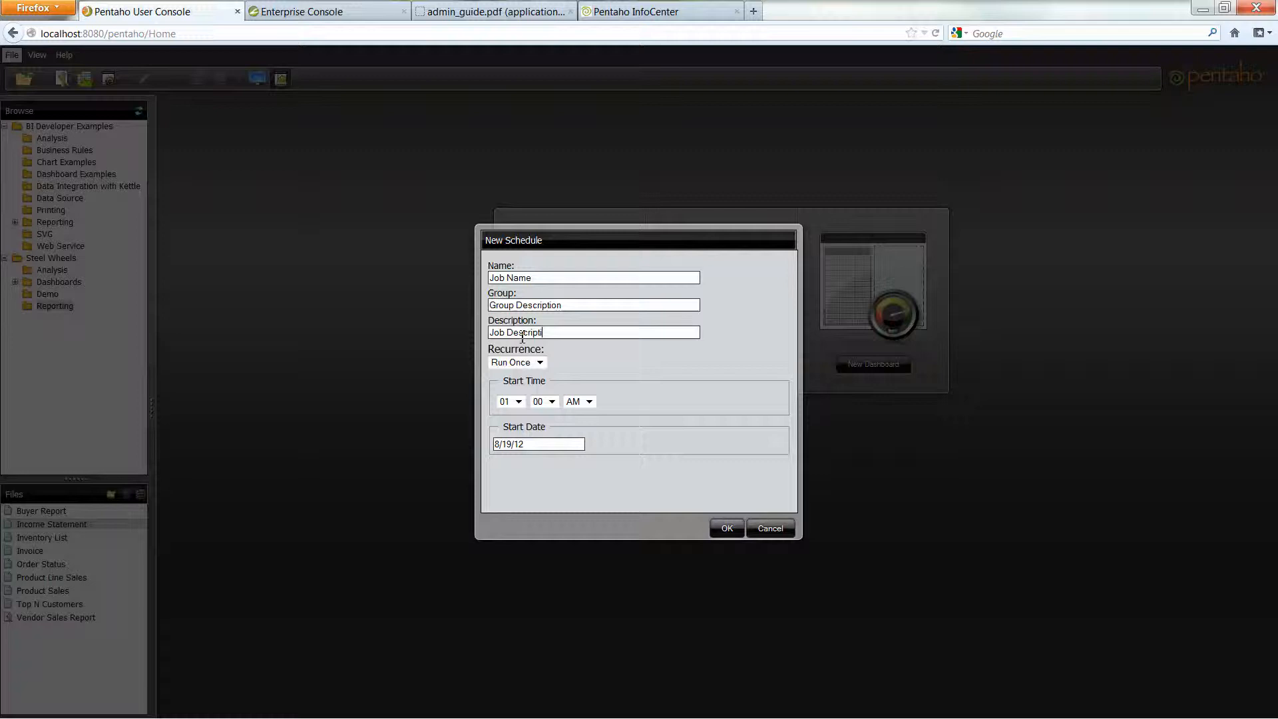
left_click(541, 363)
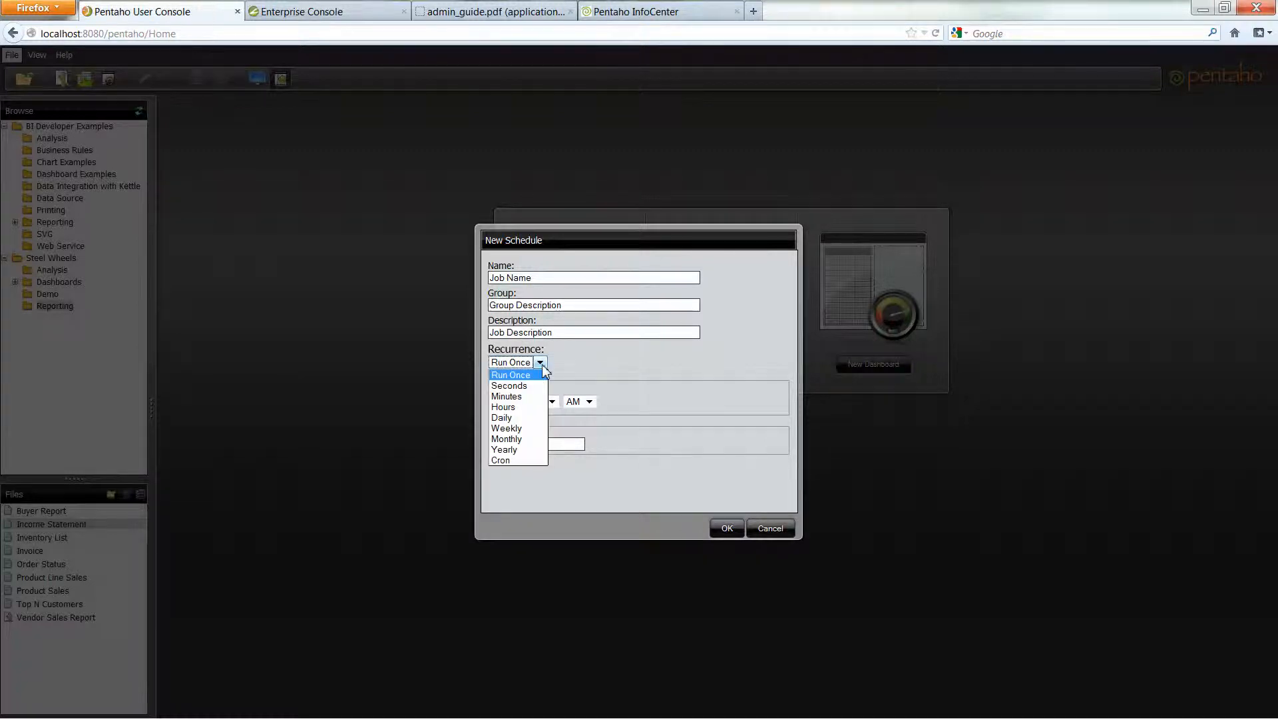
- Make the schedule repeat weekly on Wednesdays with no end date, save it, and dismiss the confirmation
left_click(522, 432)
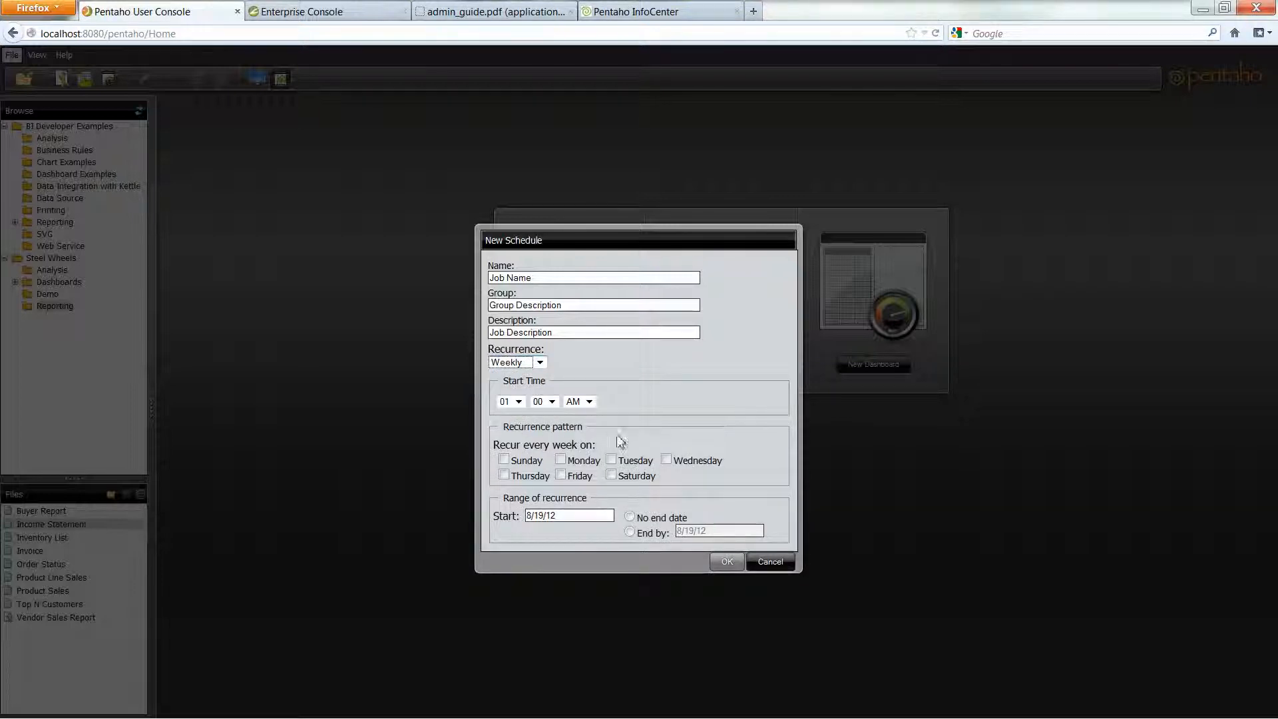
left_click(672, 464)
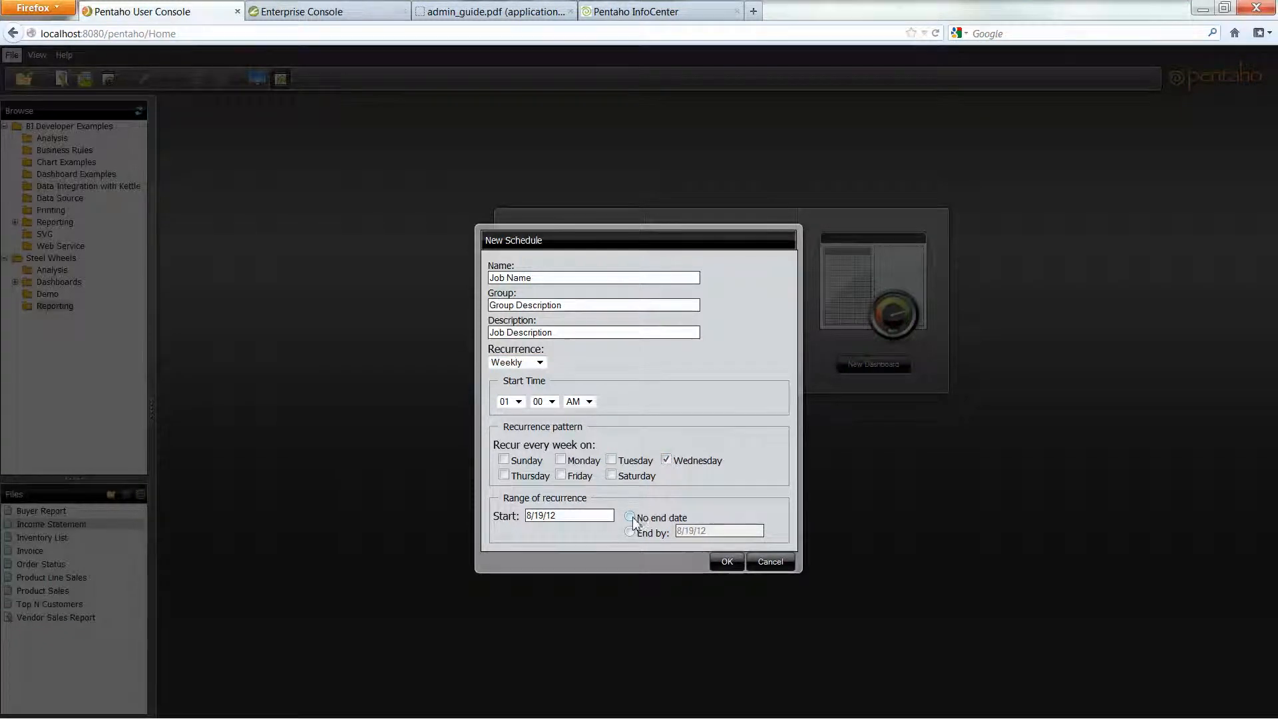
left_click(630, 518)
left_click(727, 563)
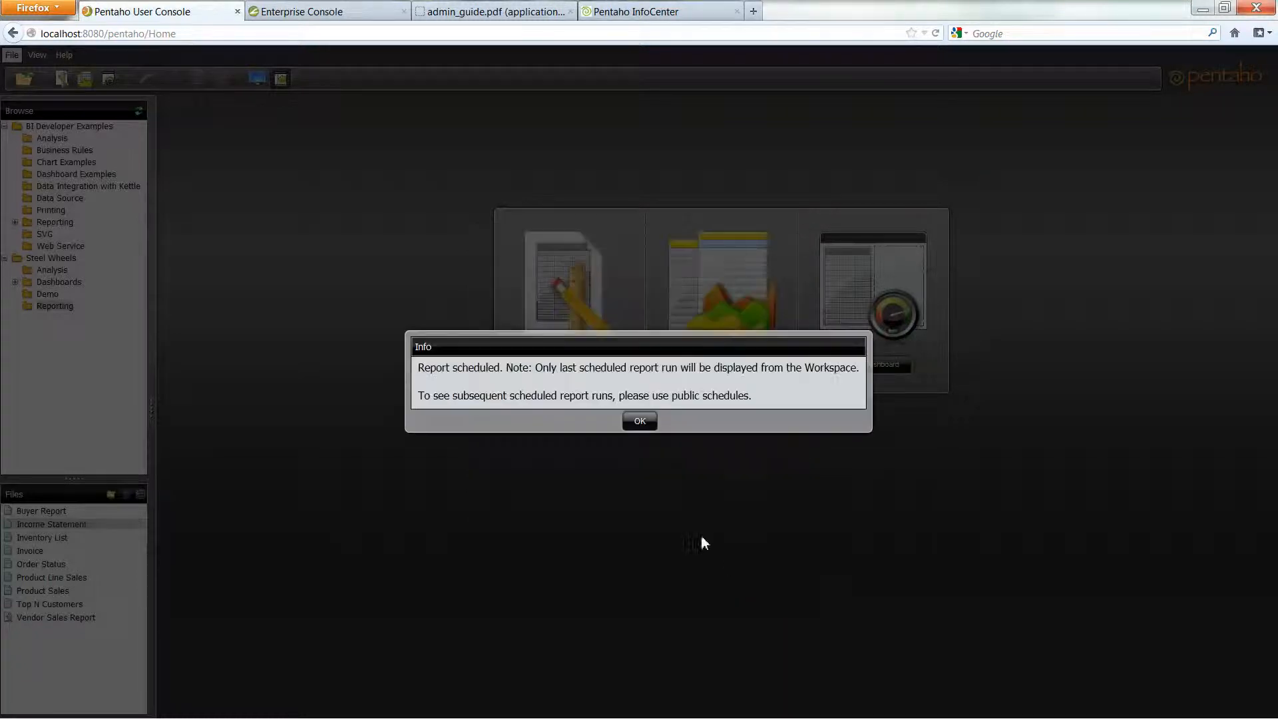
left_click(636, 422)
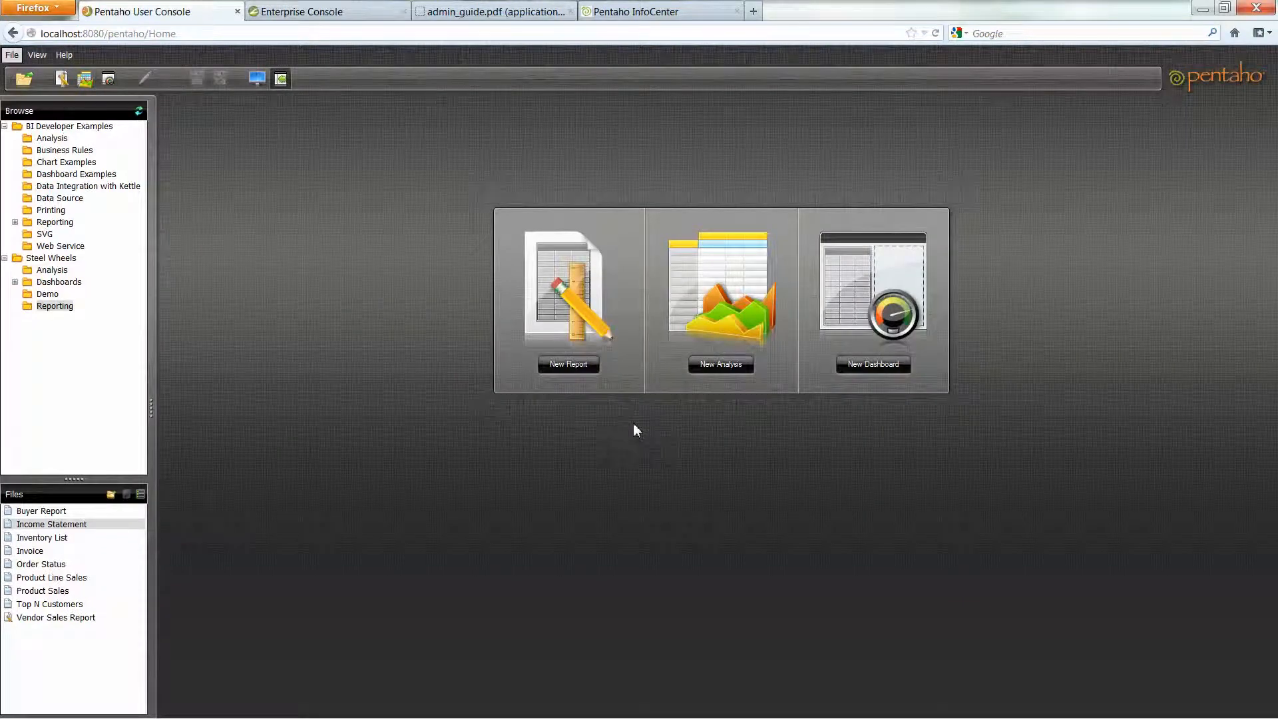
- Review the waiting Income Statement and weekly Job Name schedule in My Workspace, then select Inventory List
left_click(258, 80)
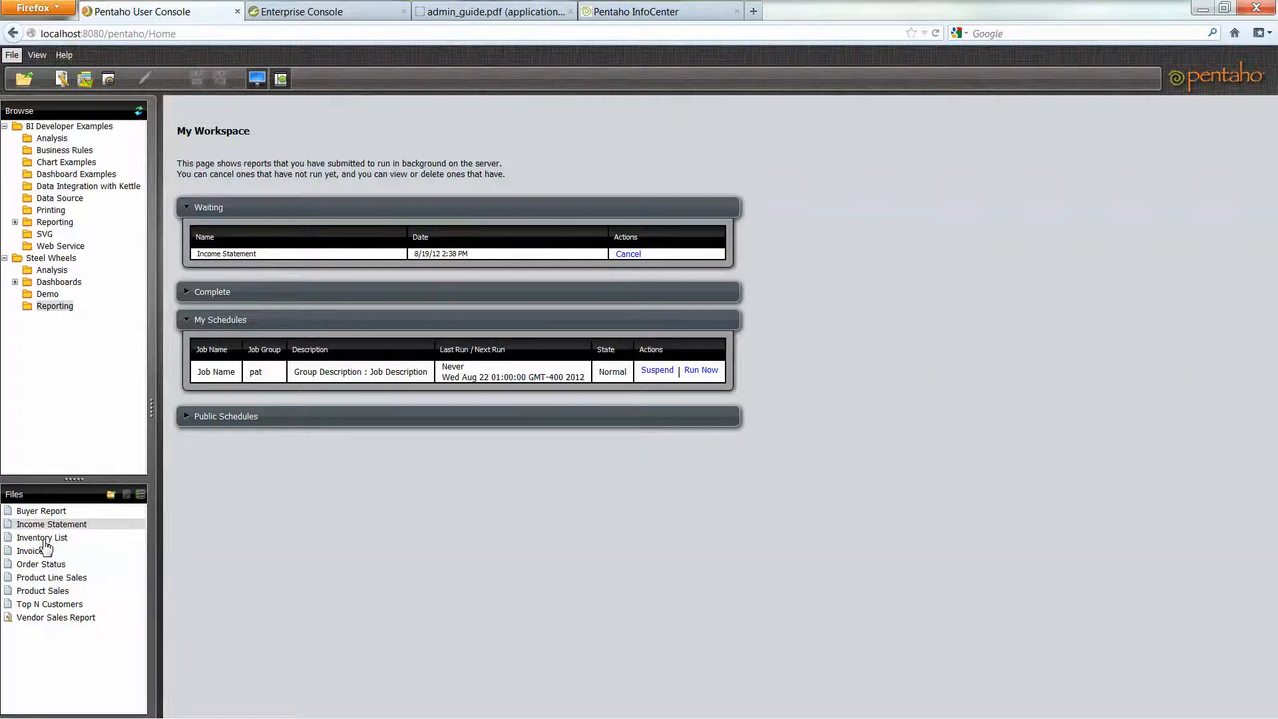
left_click(44, 540)
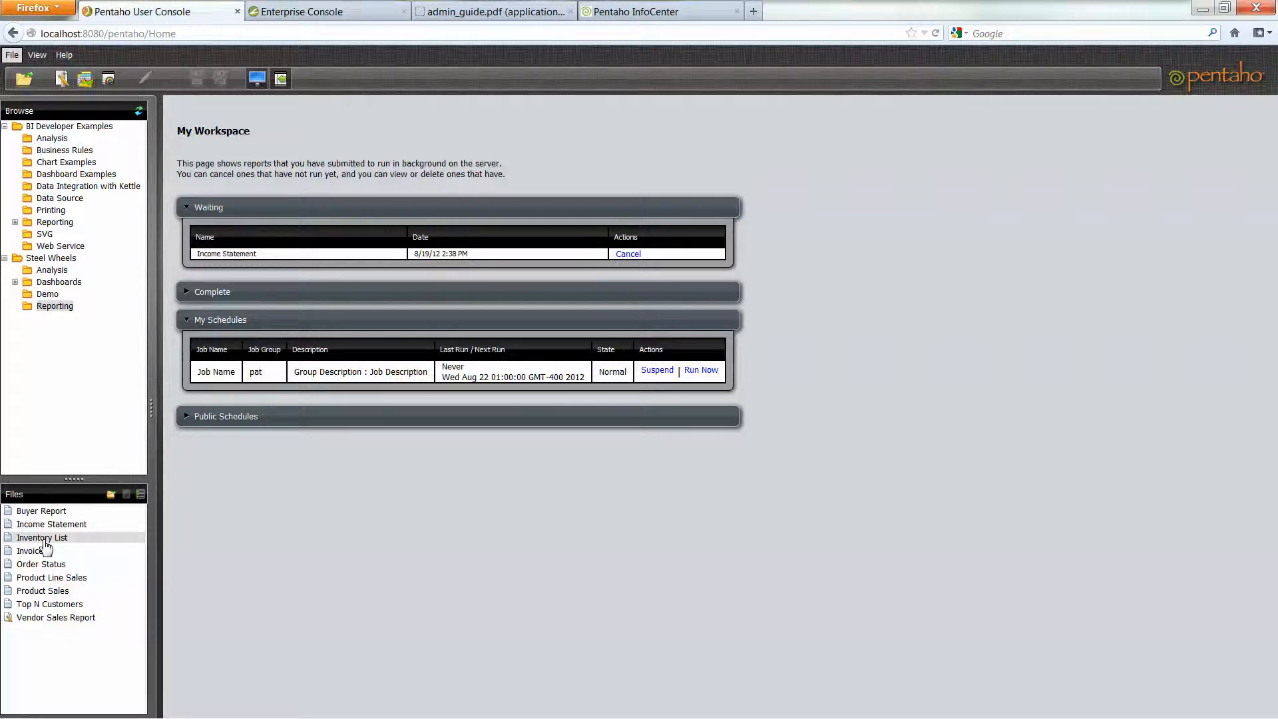
- Schedule Inventory List as 'Inventory Report' to an e-mail recipient on the Public Test Schedule
right_click(45, 545)
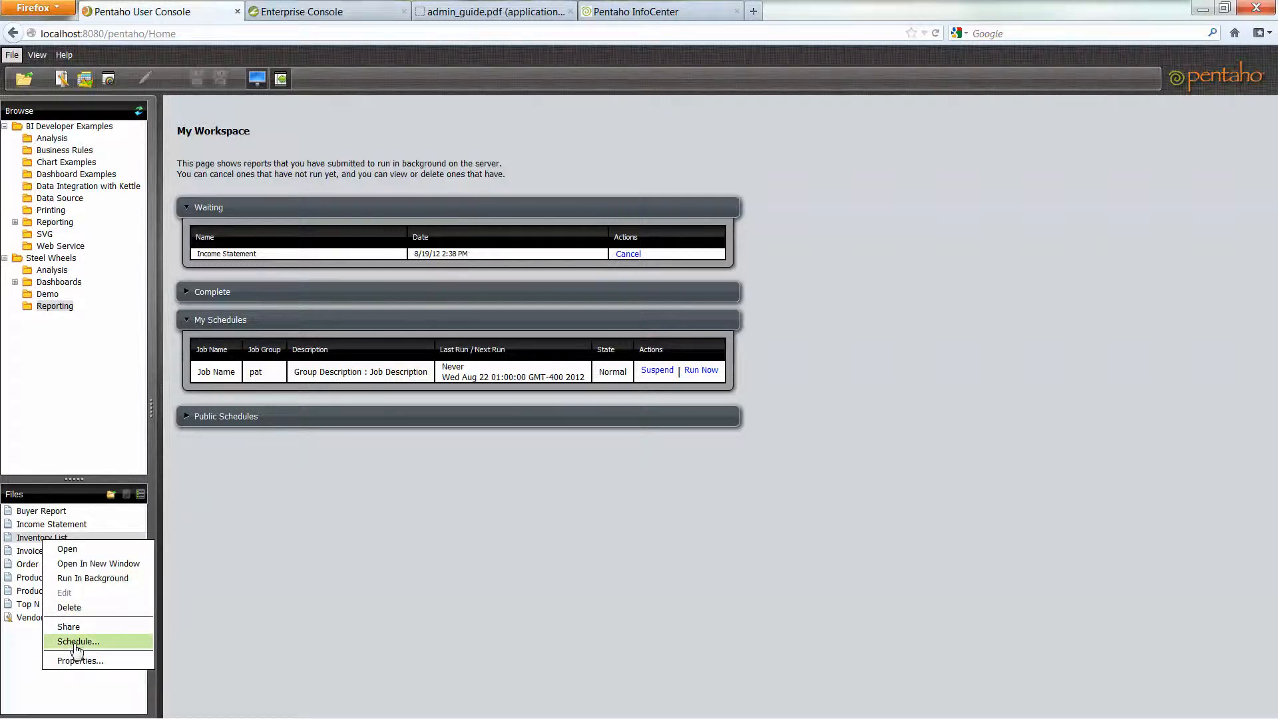
left_click(78, 642)
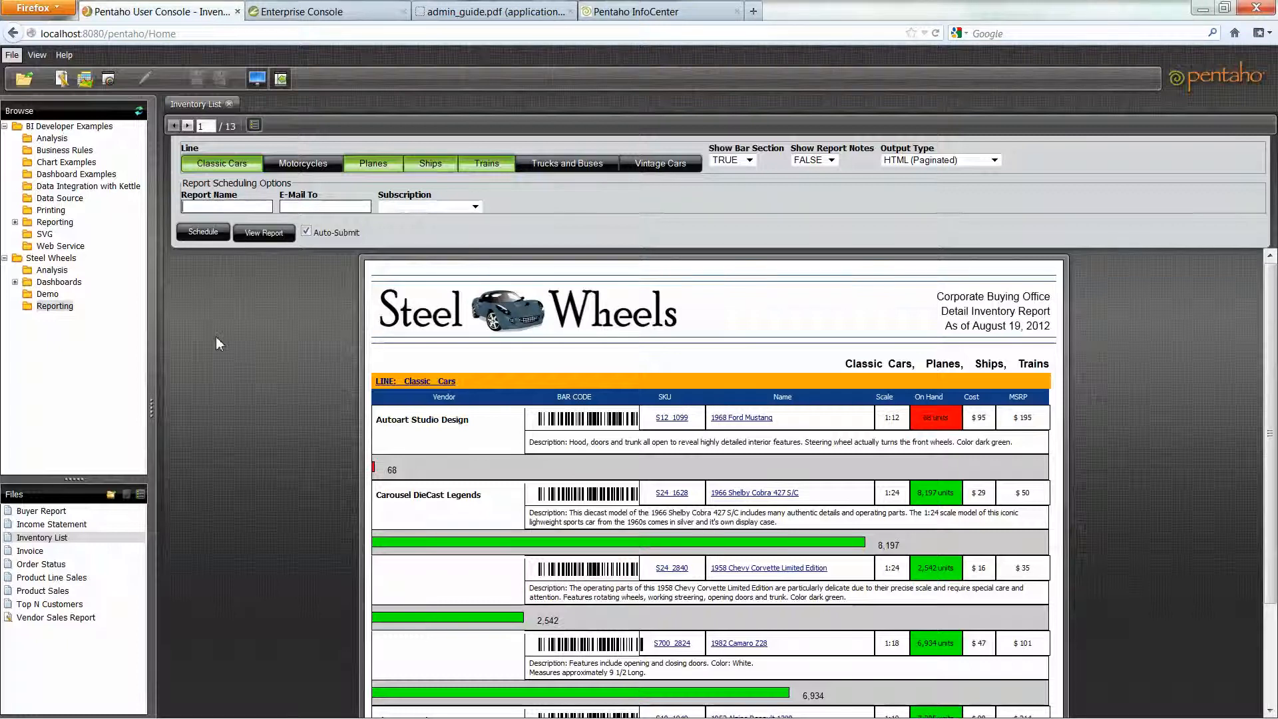
type("Inventory Report")
left_click(316, 206)
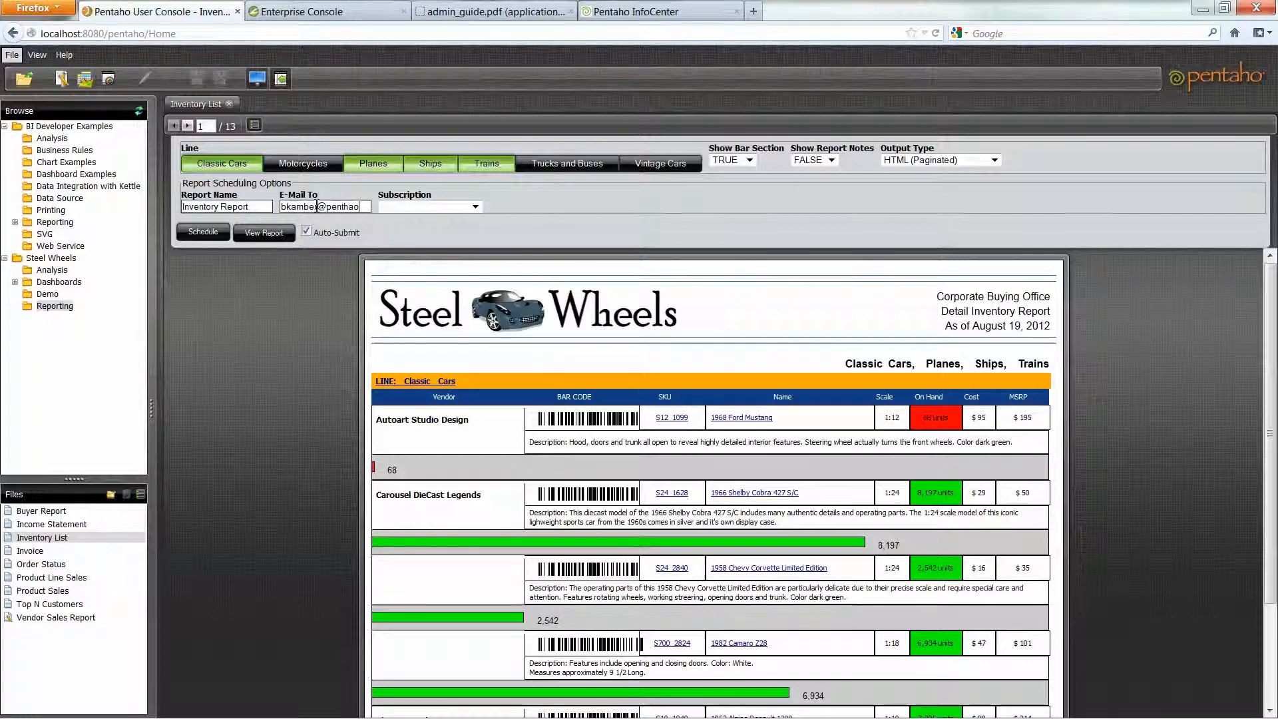
left_click(478, 209)
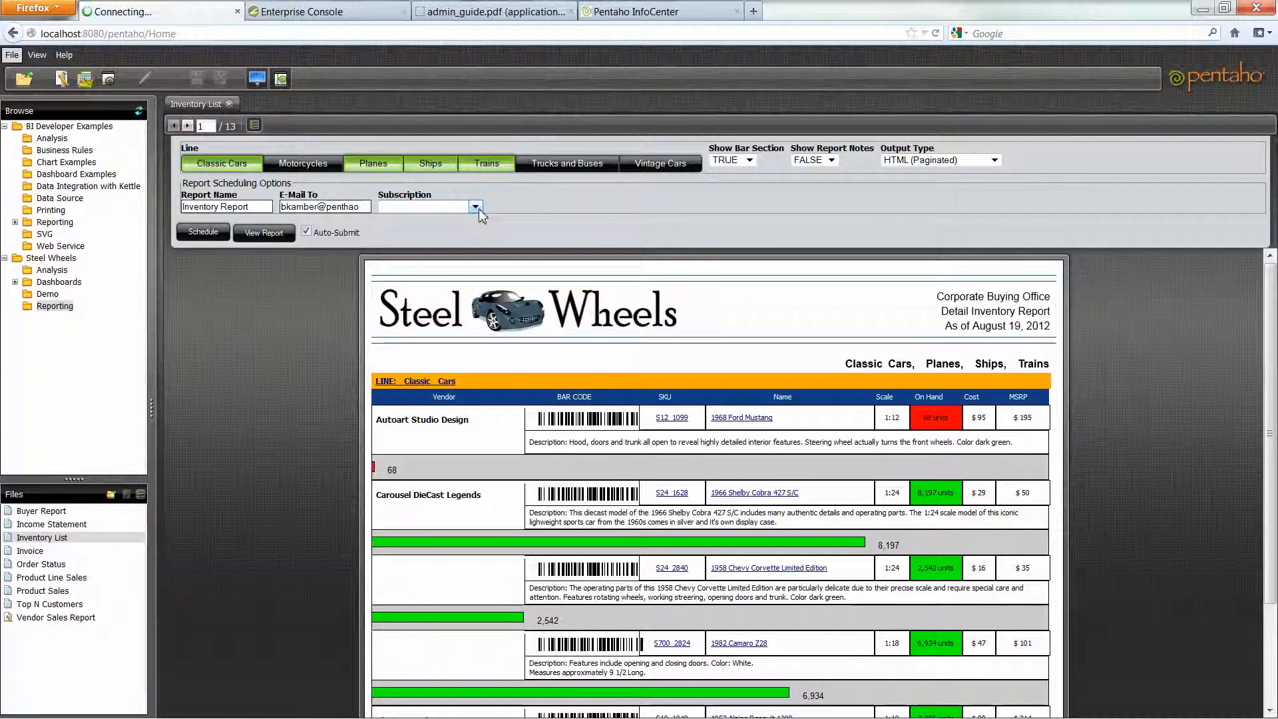
left_click(476, 208)
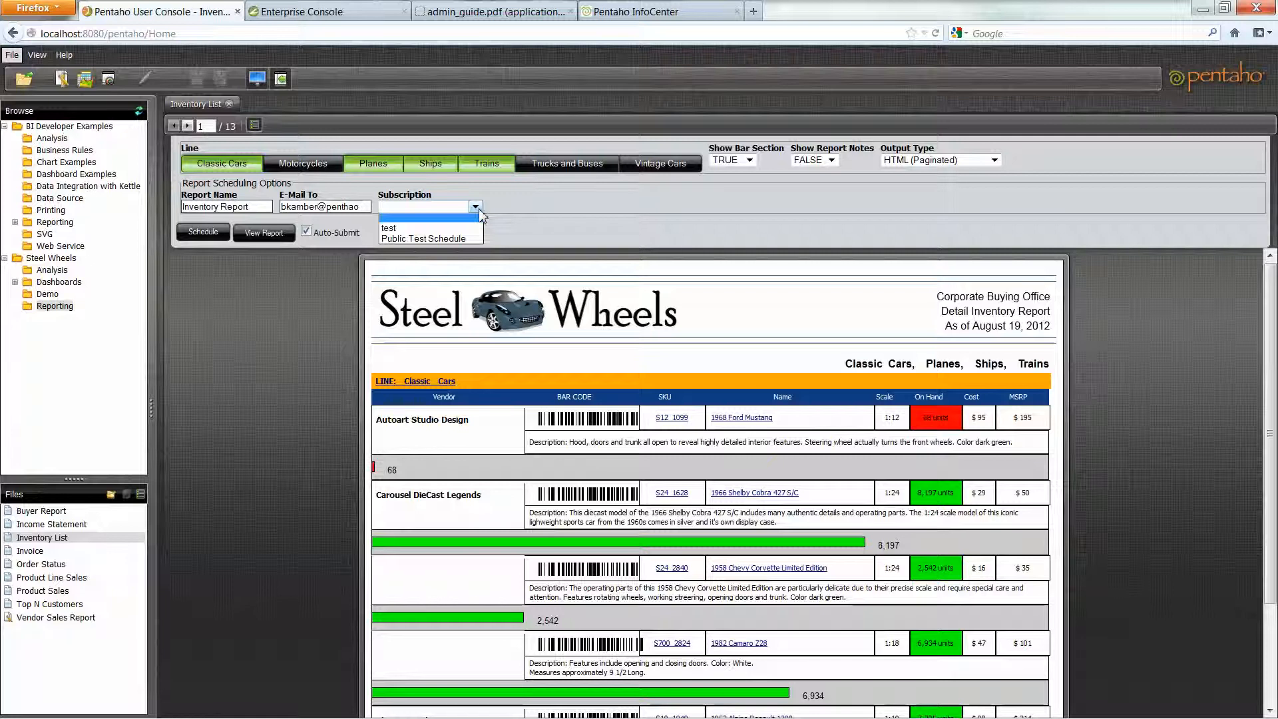
left_click(449, 240)
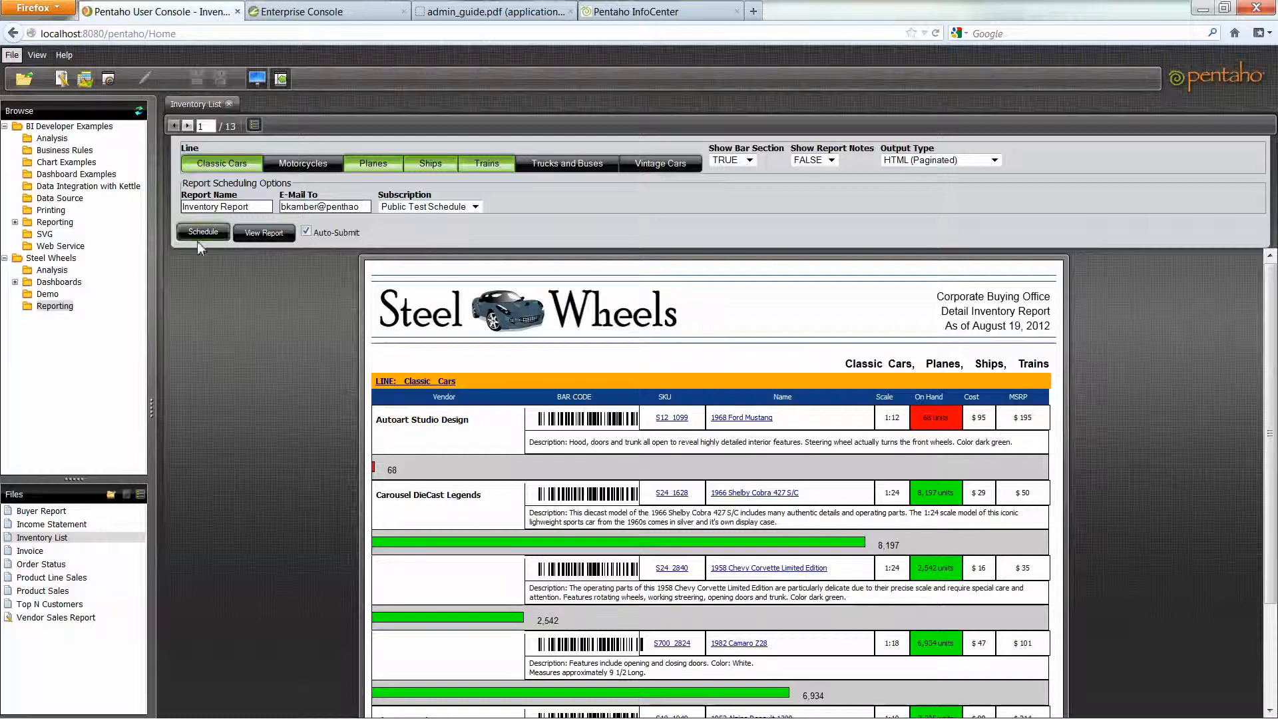
left_click(203, 233)
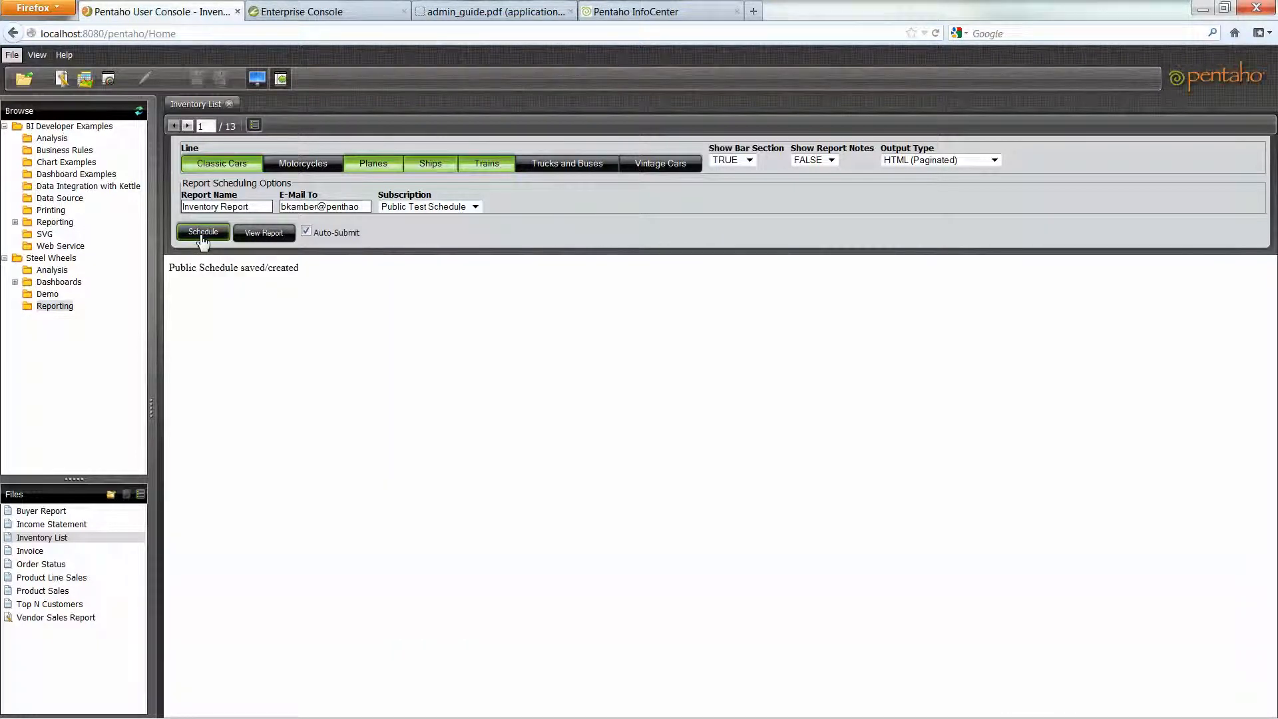
- Back in My Workspace, run the Job Name schedule immediately
left_click(257, 80)
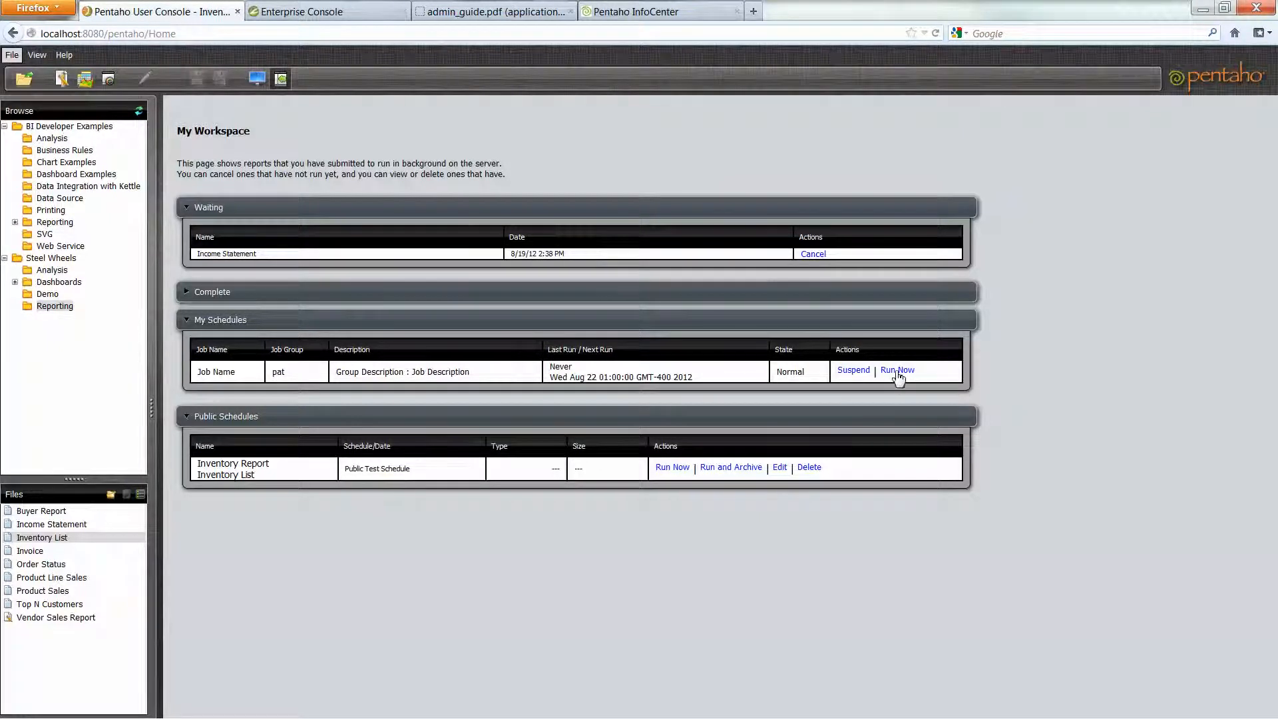
left_click(898, 373)
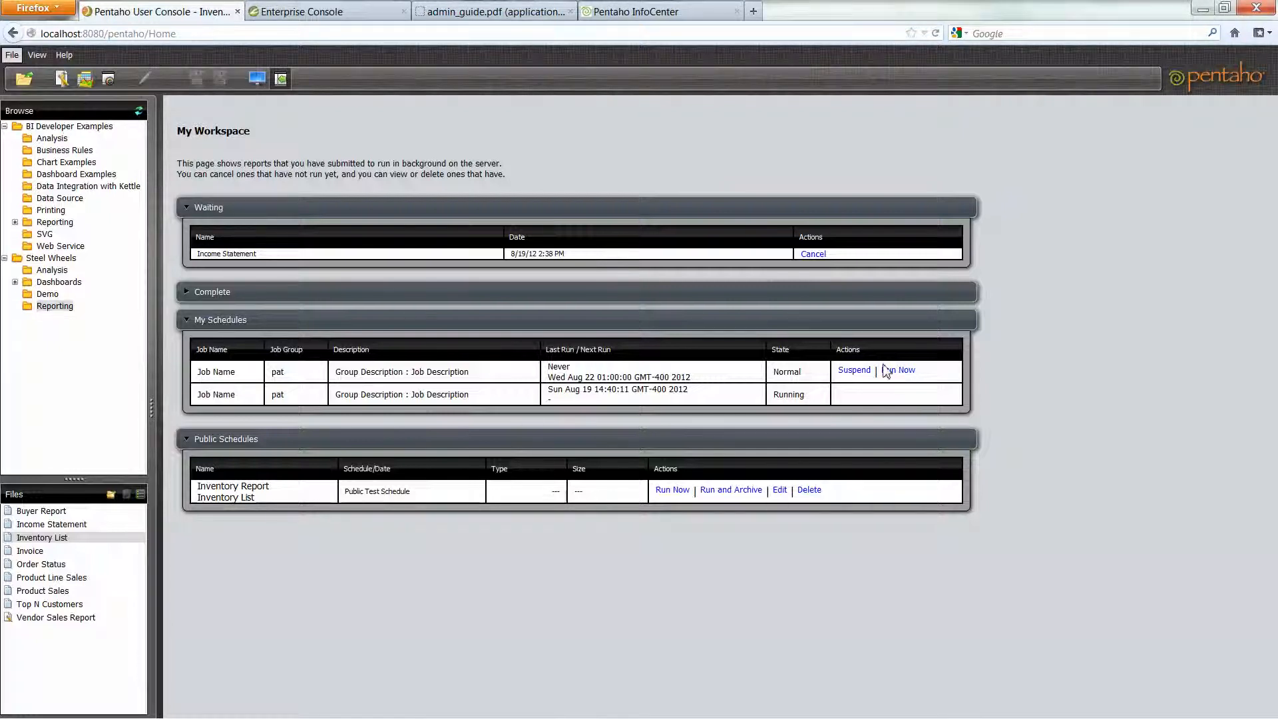
- In Enterprise Console, create a new public schedule repeating weekly on Tuesdays with no end date
left_click(302, 13)
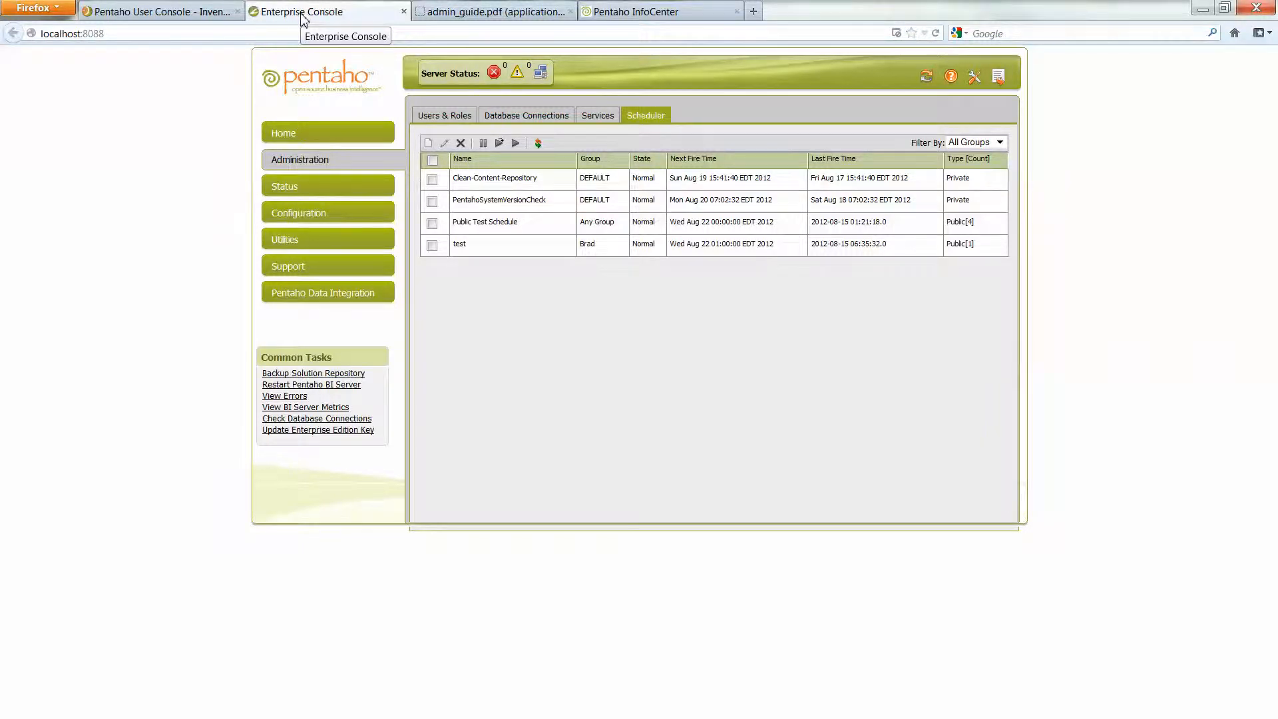
left_click(429, 144)
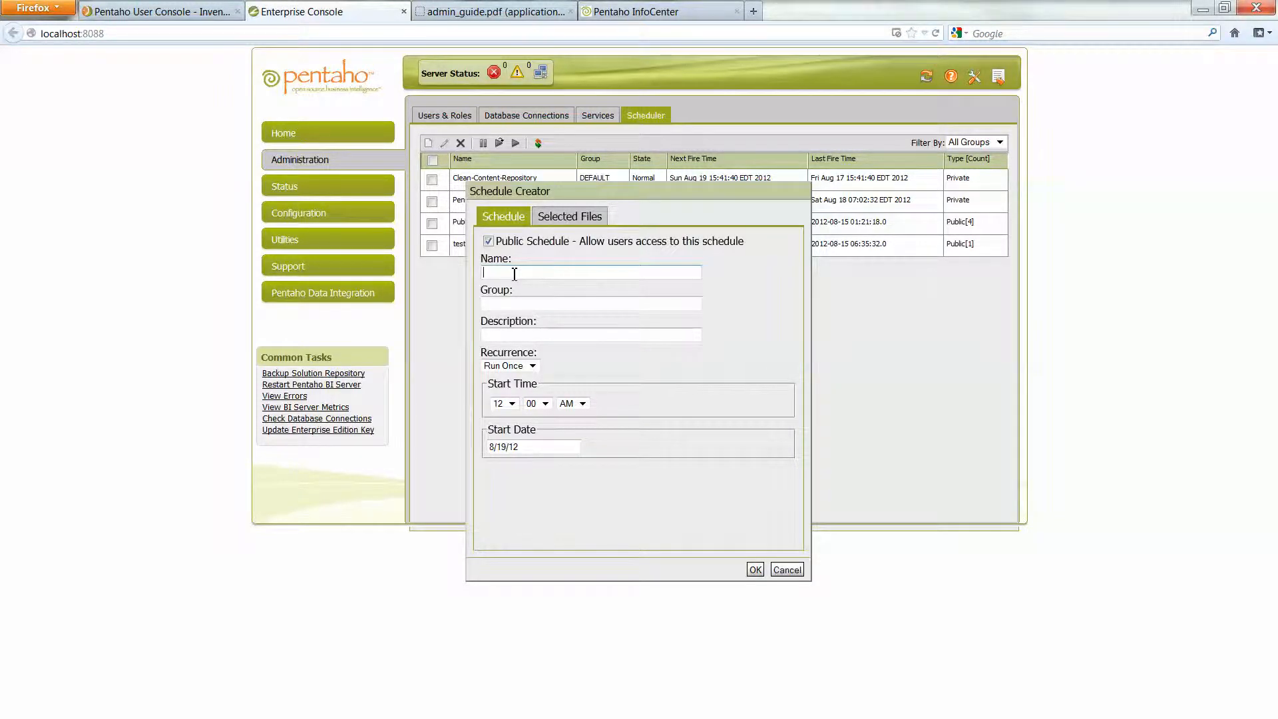
left_click(532, 367)
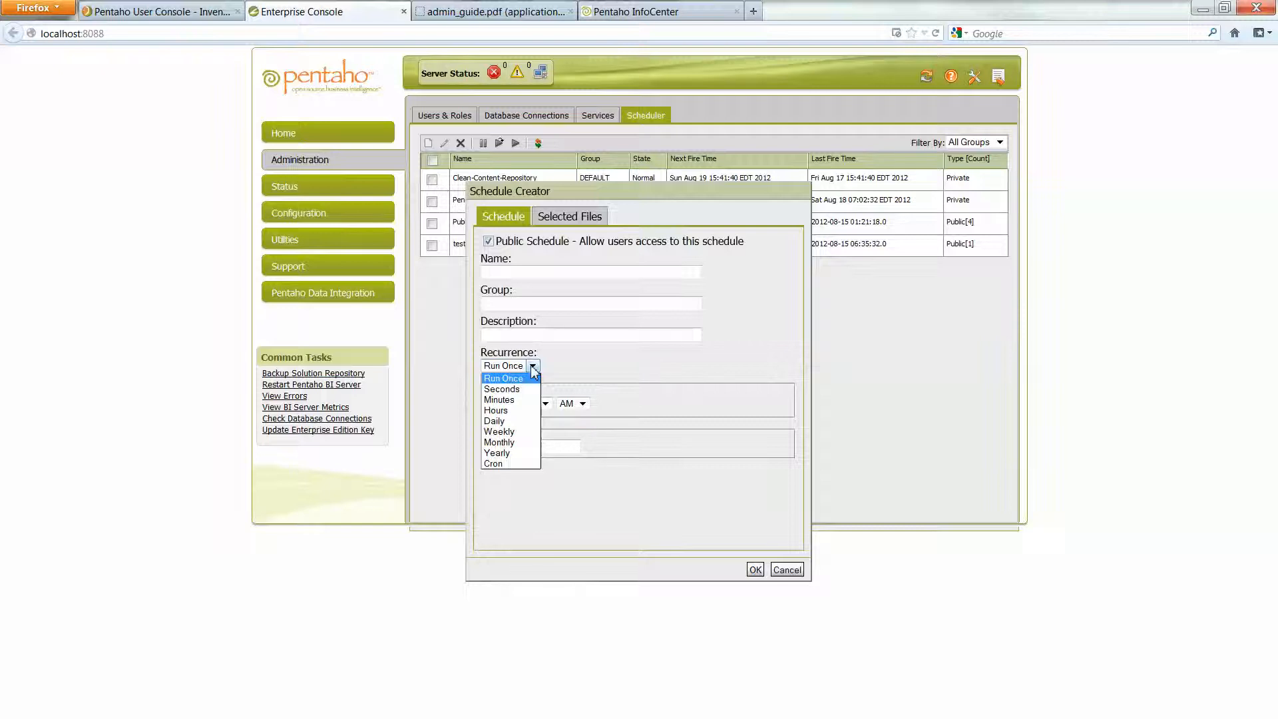
left_click(521, 434)
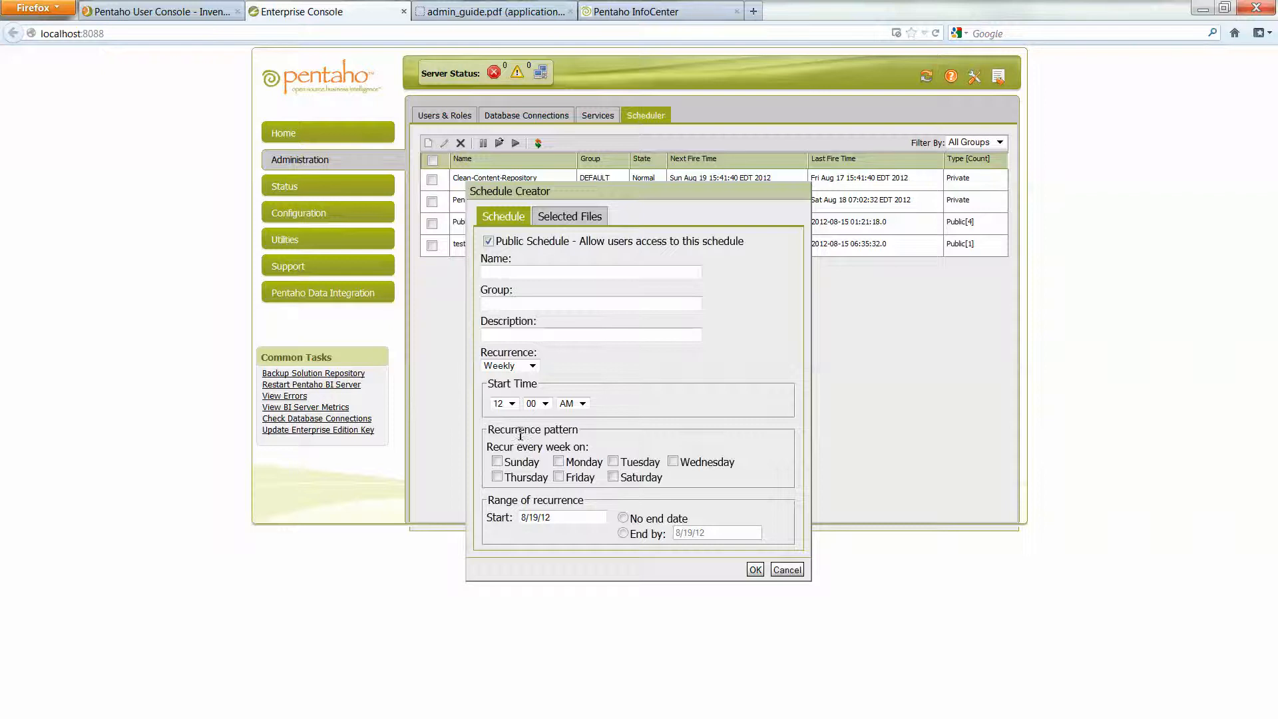
left_click(613, 462)
left_click(623, 518)
left_click(570, 218)
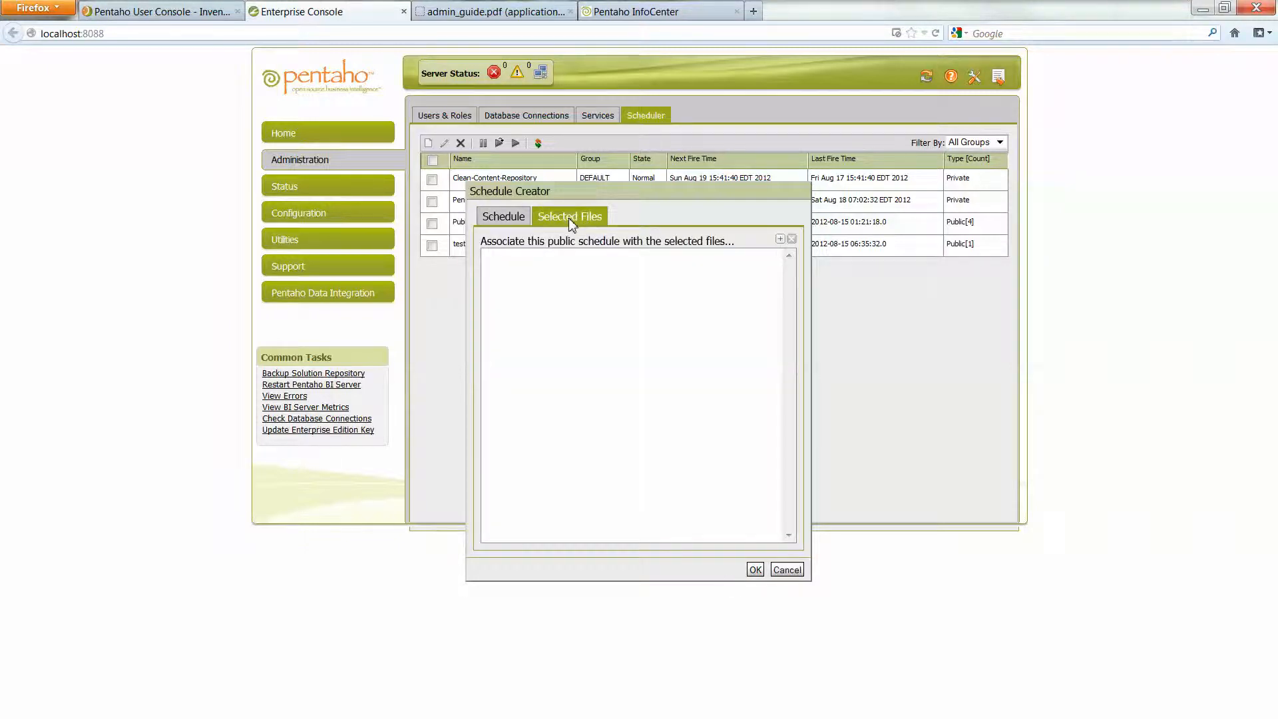
- Browse steel-wheels reports to add, then consult the admin guide and InfoCenter Scheduling Reports help
left_click(781, 239)
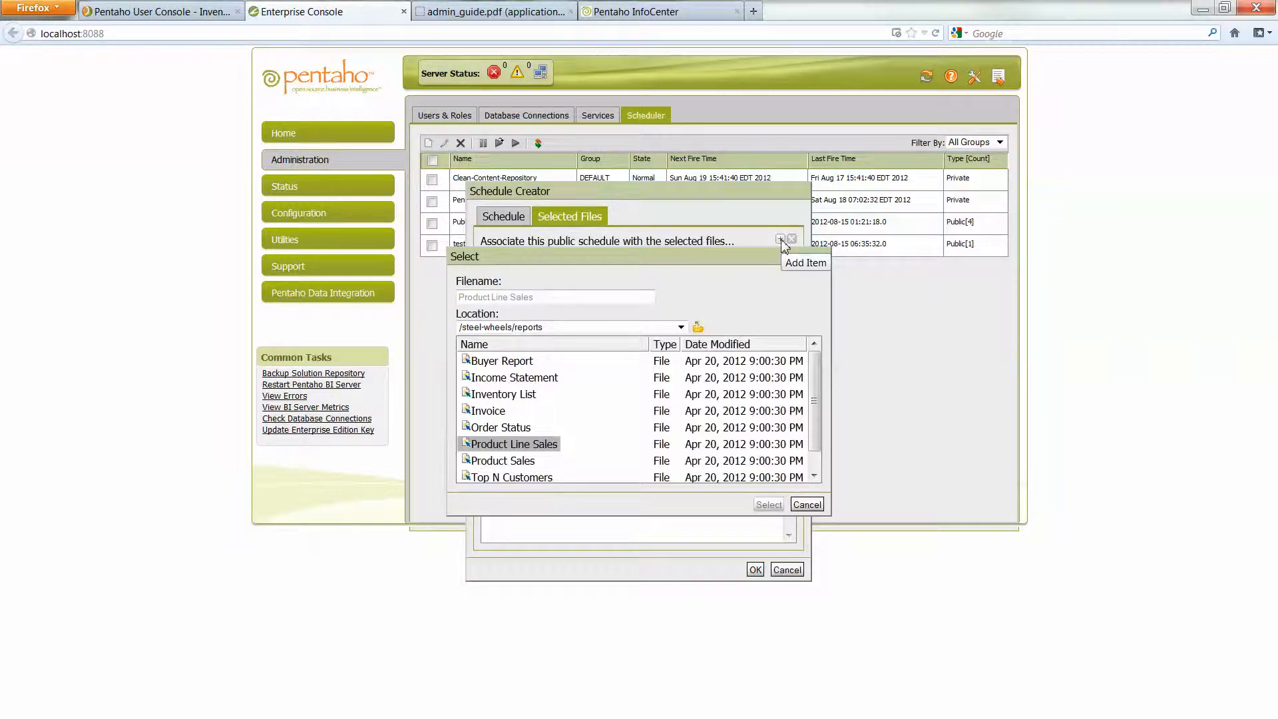
left_click(496, 15)
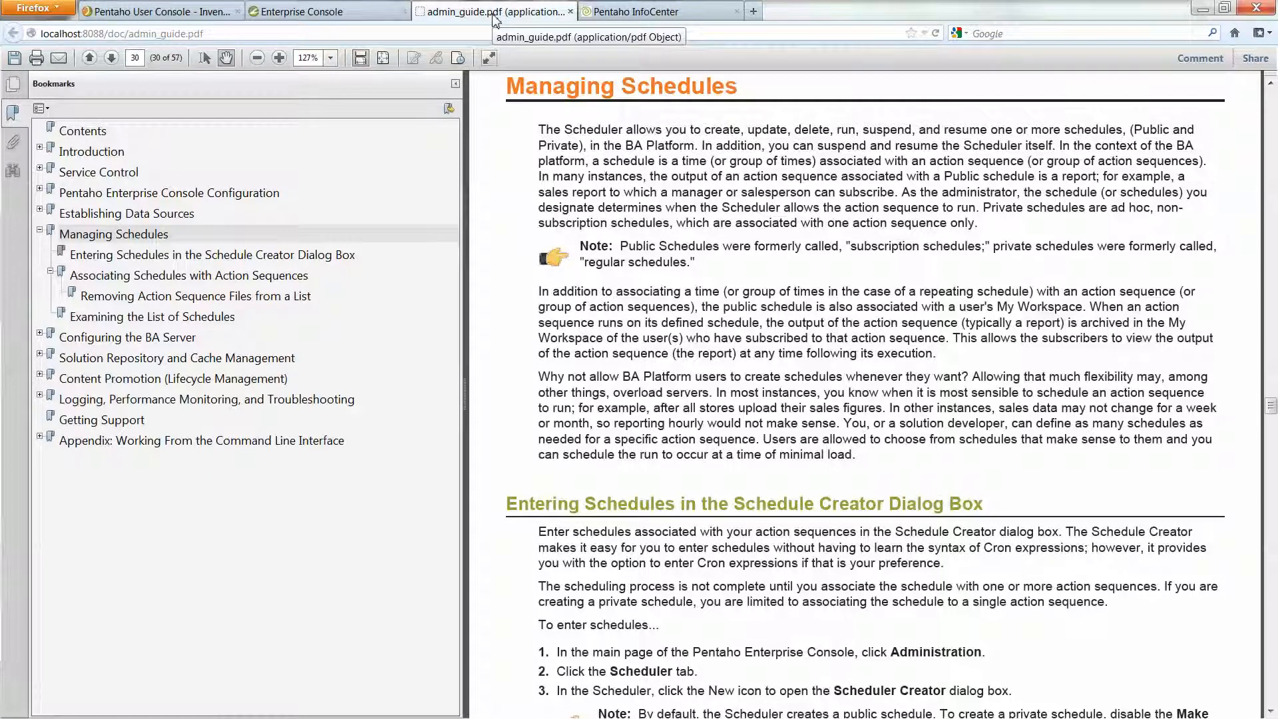
left_click(632, 13)
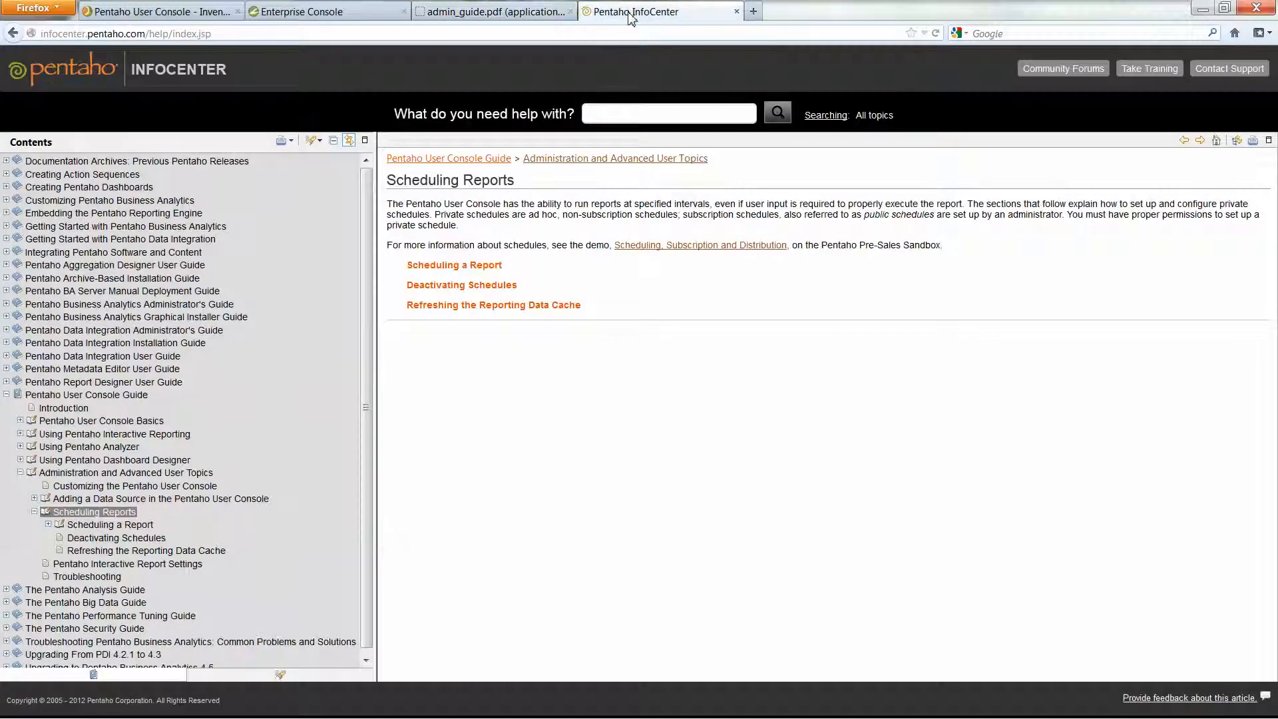